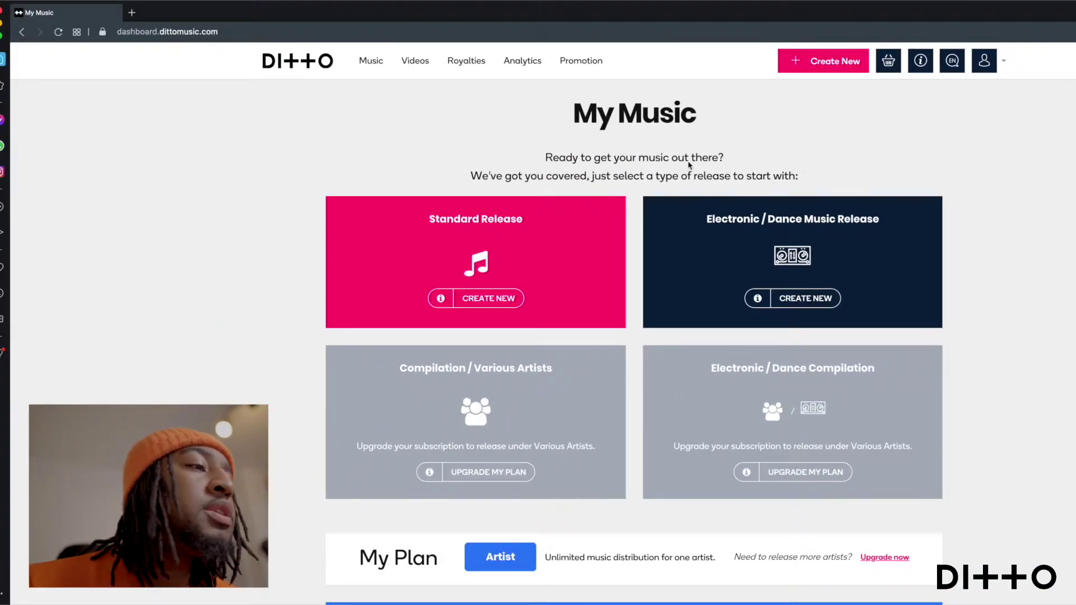
Step: List the completed releases in My Music and open the options menu for Chromosome X
click(371, 61)
scroll(812, 233, down, 9)
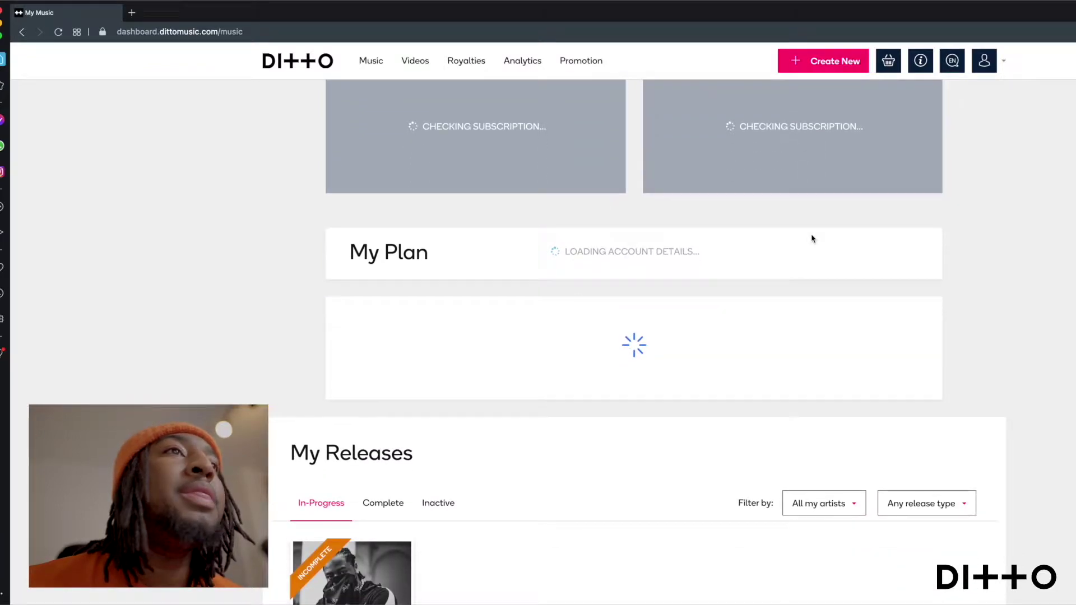
click(823, 292)
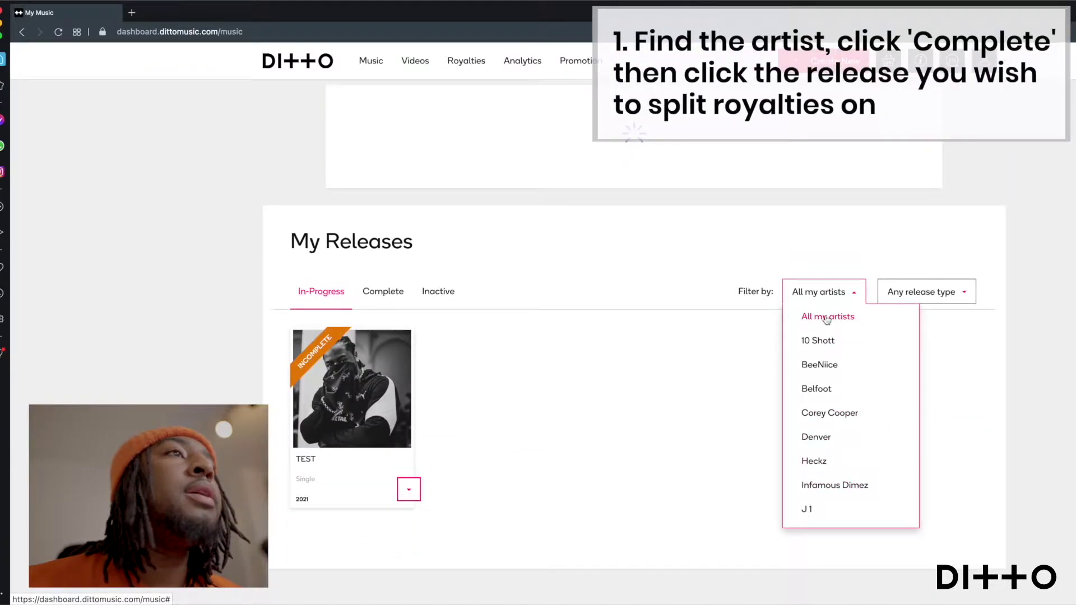
scroll(823, 426, down, 1)
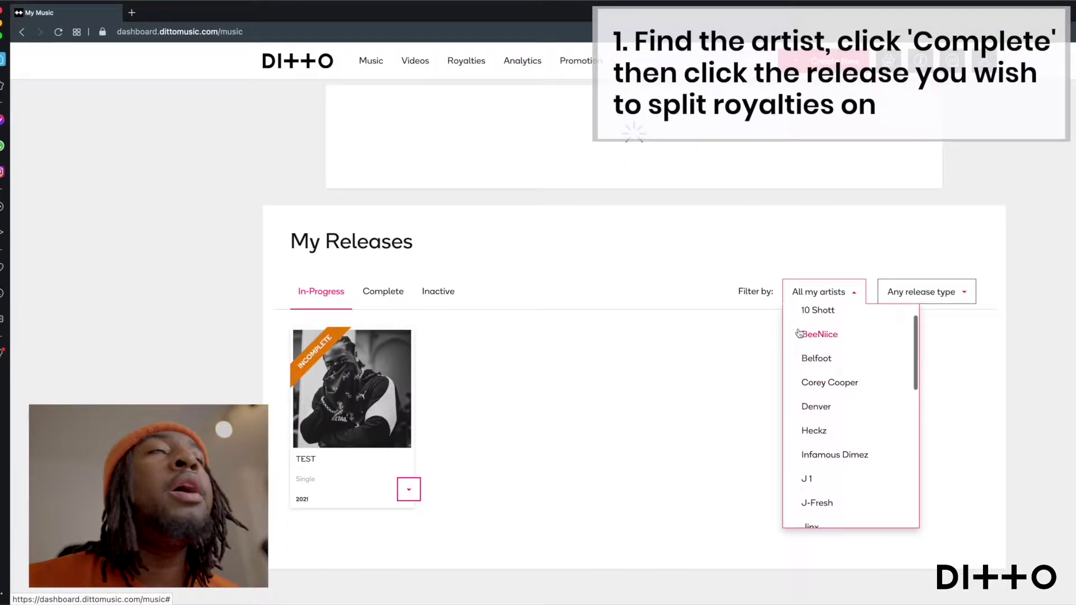
click(821, 335)
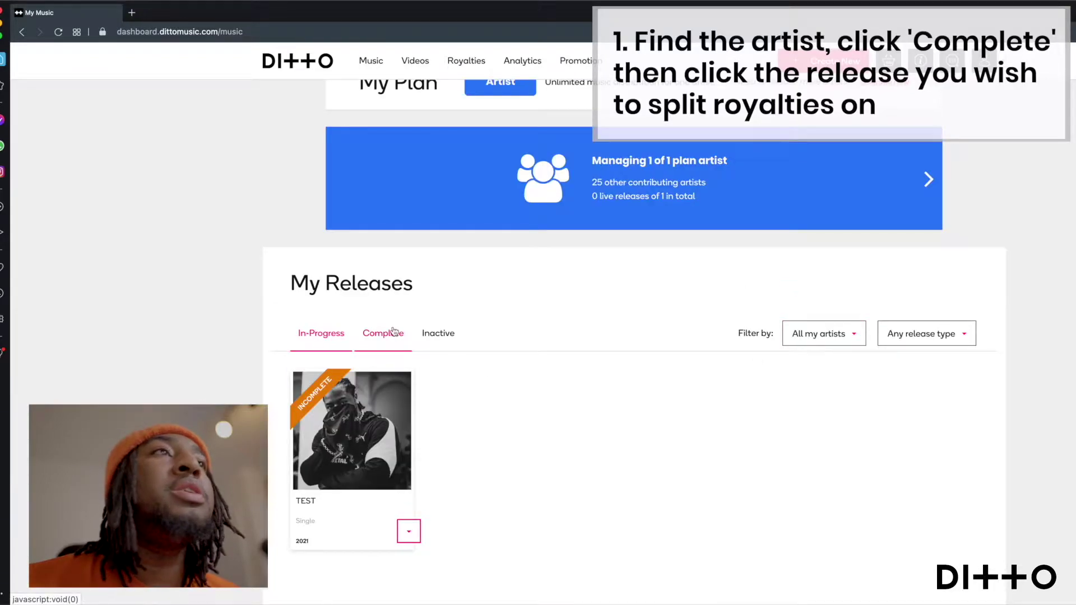
click(383, 326)
scroll(779, 406, down, 6)
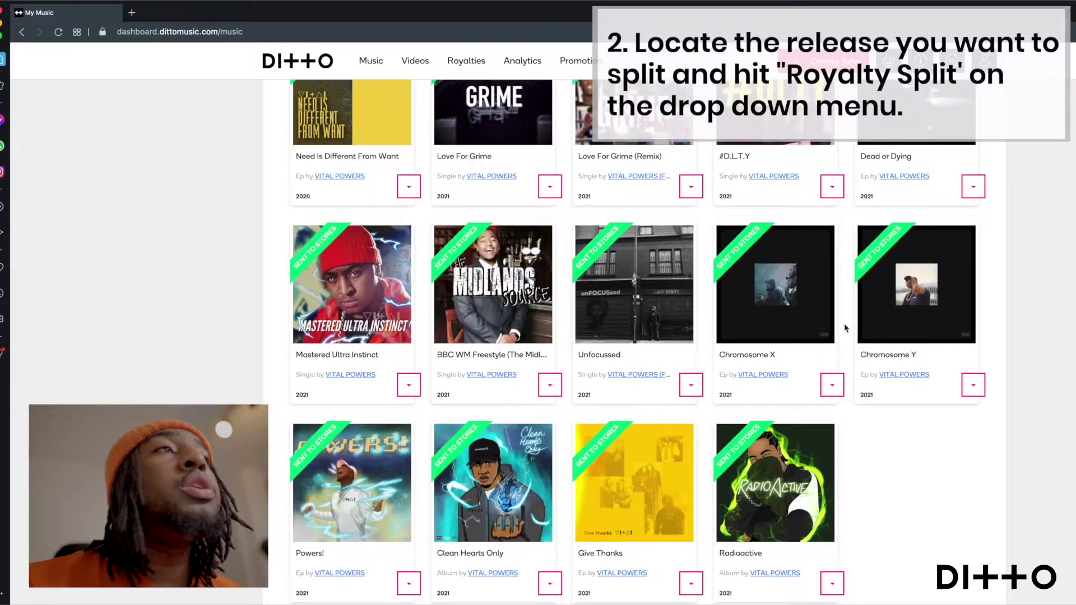
click(833, 385)
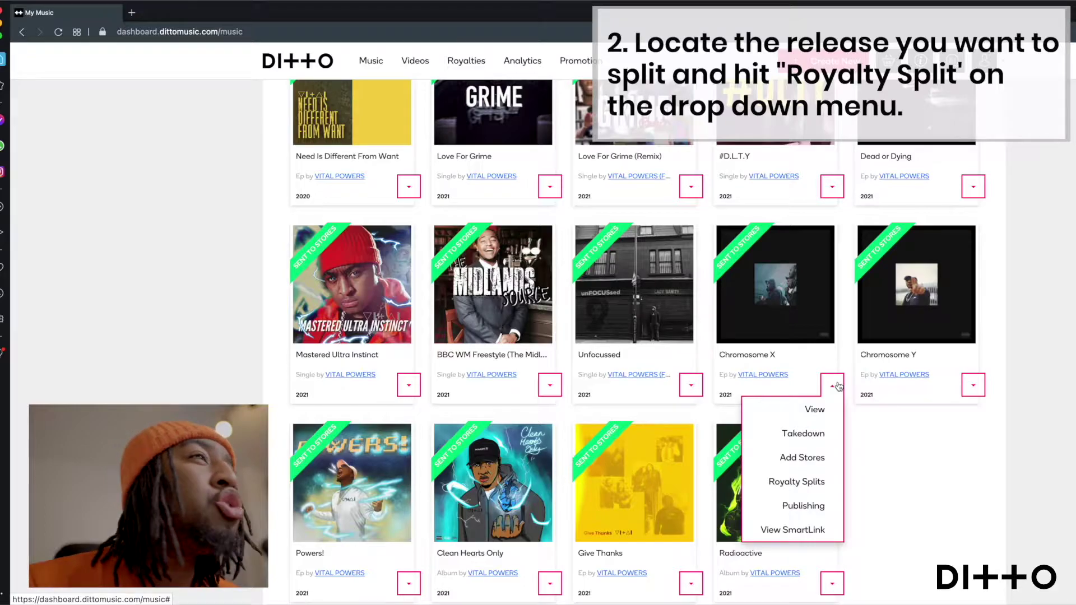
Step: Go to Chromosome X's royalty splits and start a new split on track #1 Logan
click(821, 485)
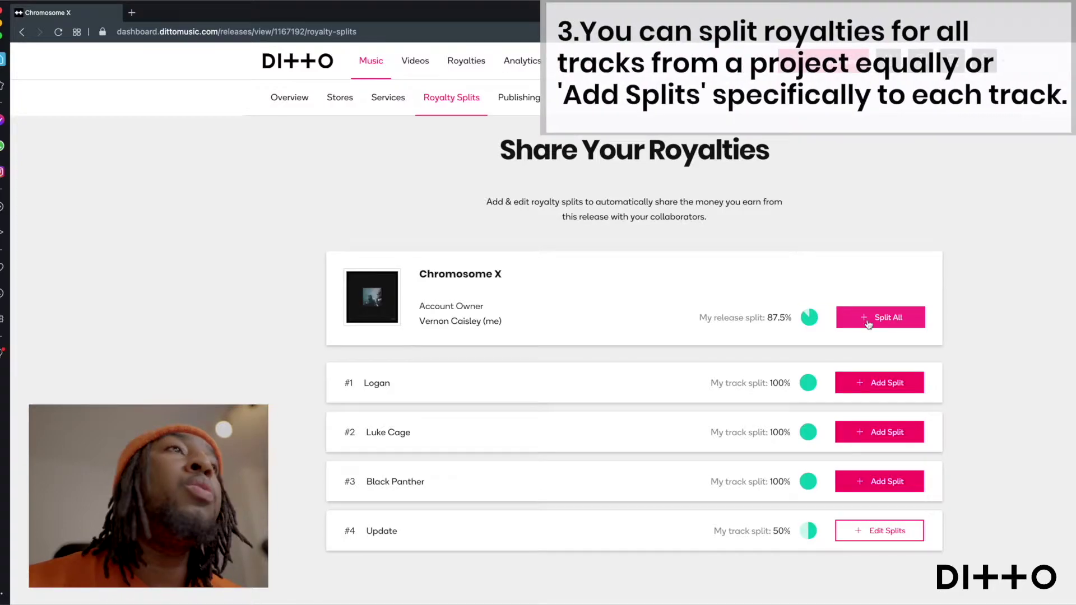
scroll(776, 425, down, 1)
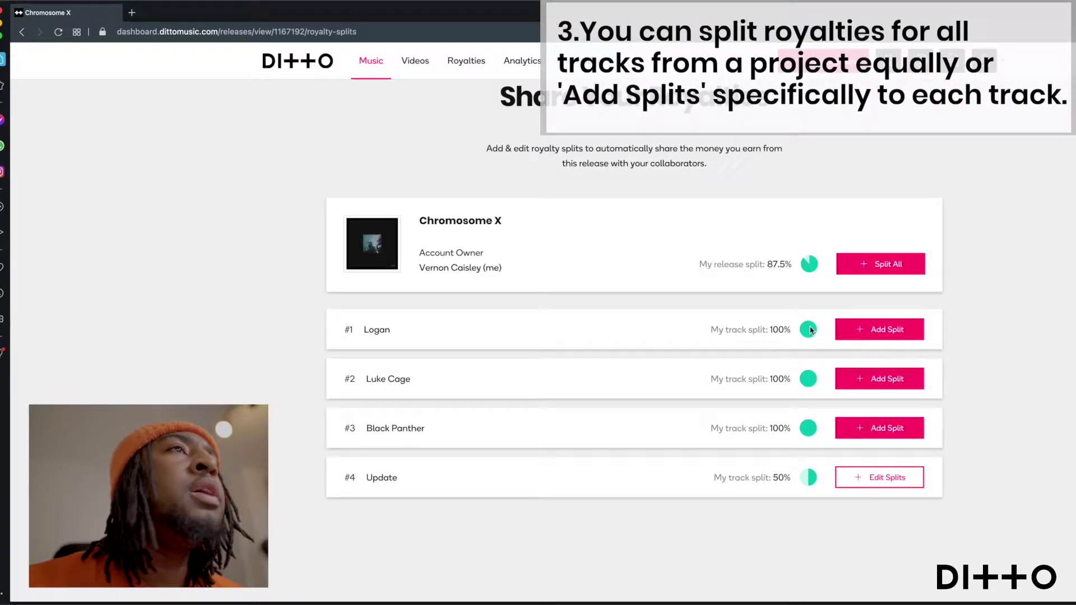
click(855, 329)
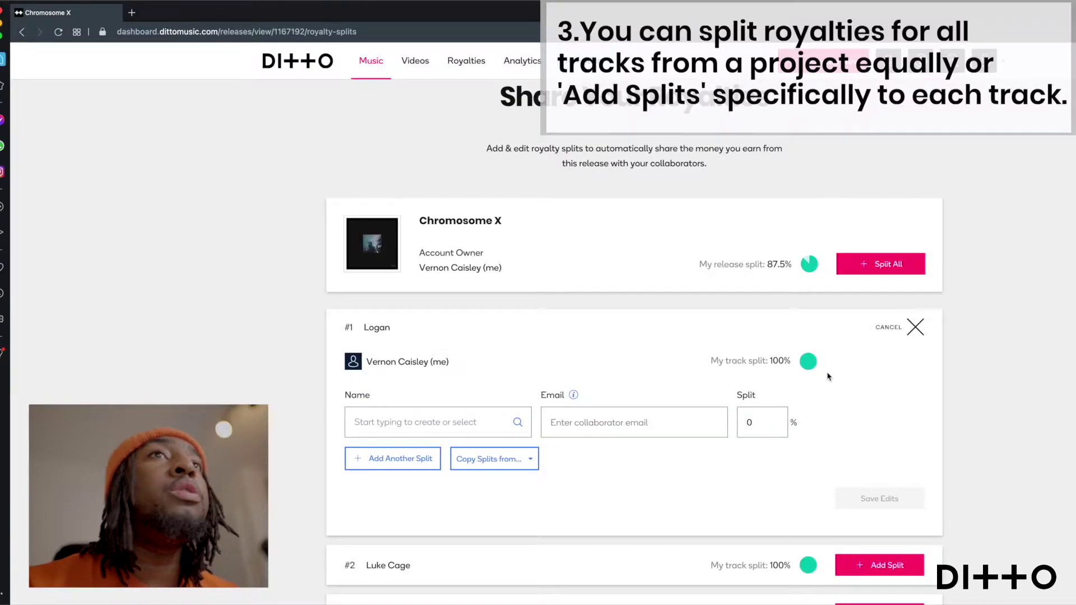
scroll(758, 385, down, 2)
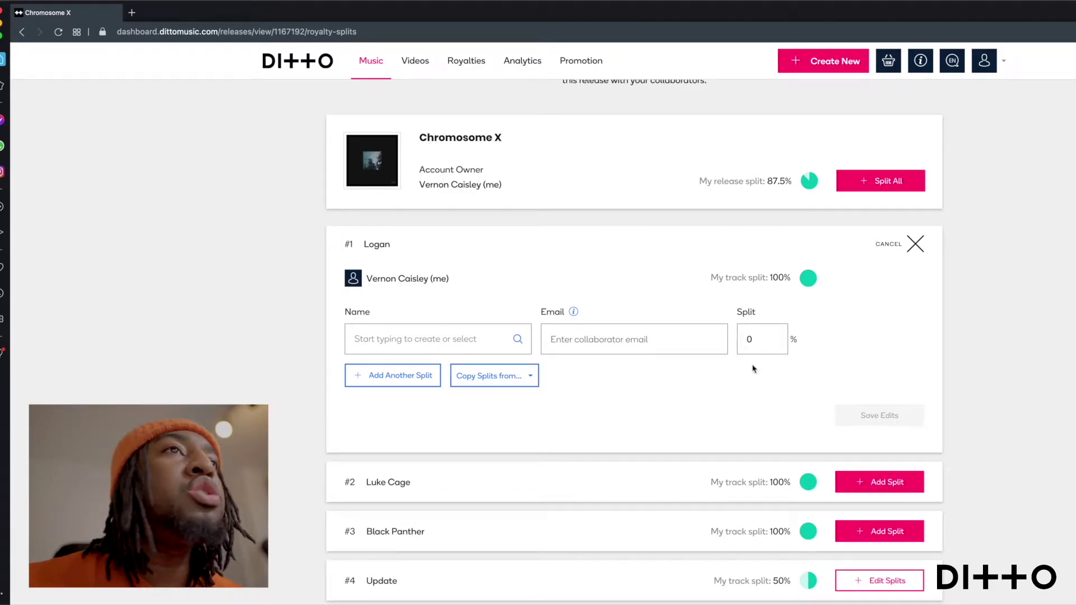
Step: Pick an existing collaborator for Logan's split and give them a 10% share
click(463, 335)
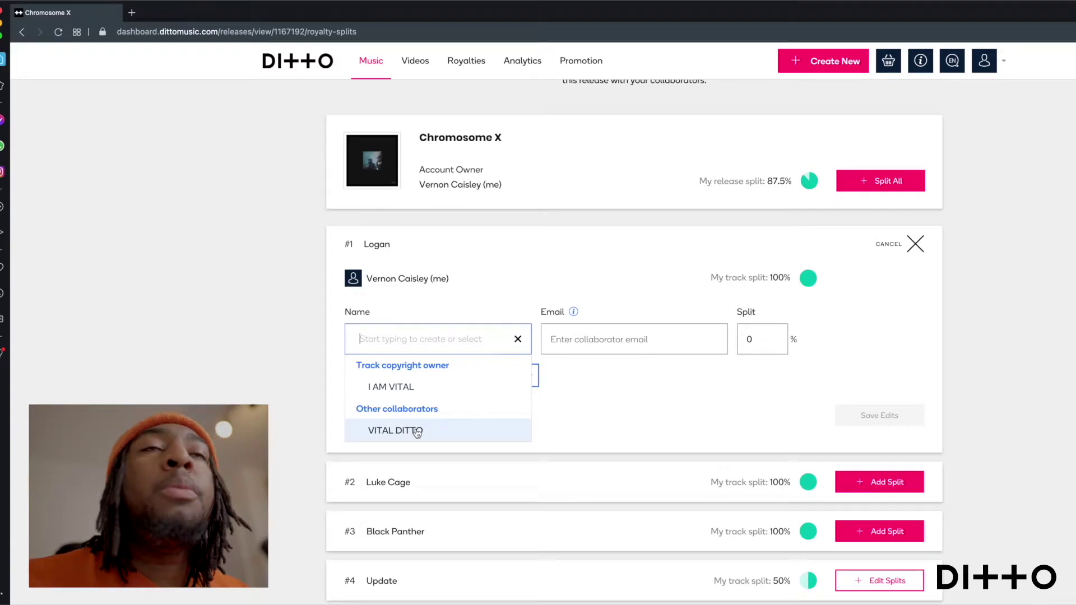
click(417, 432)
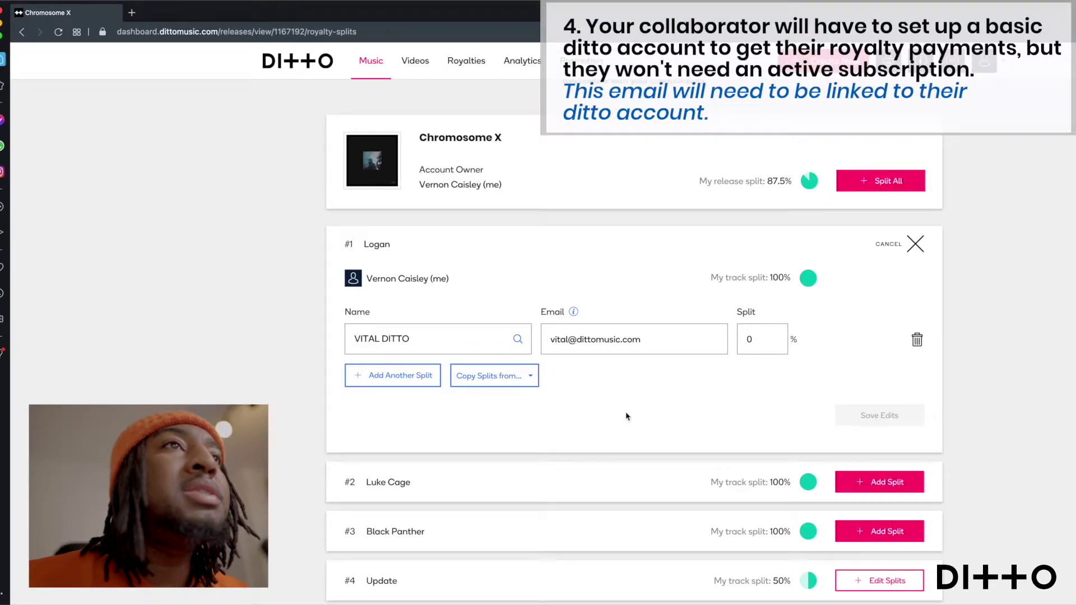
key(Tab)
text(10)
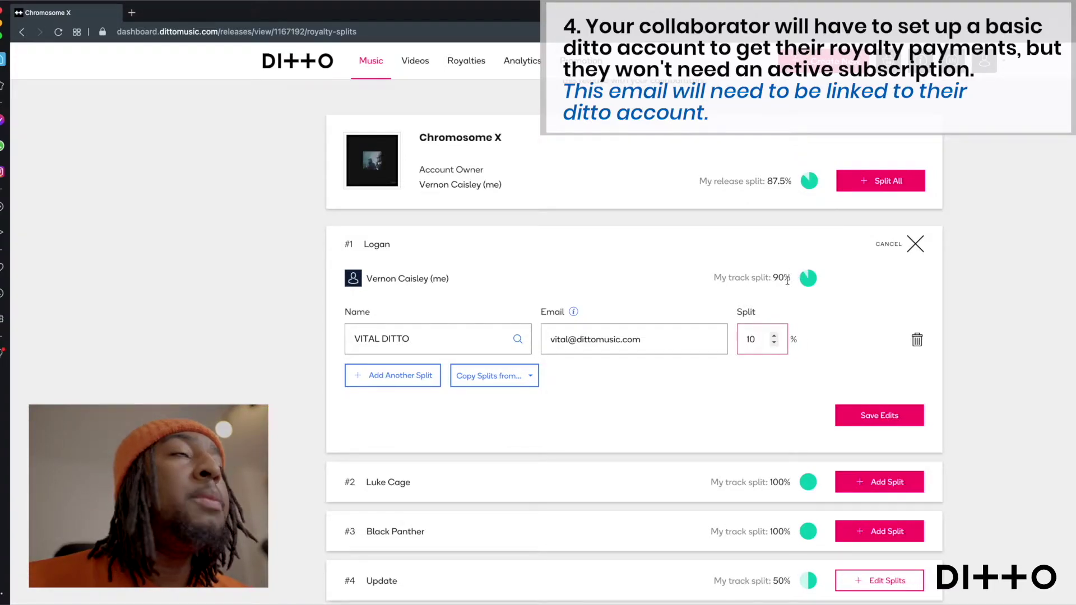
Step: Add a second split row on Logan and create a new collaborator for it
click(649, 405)
click(389, 377)
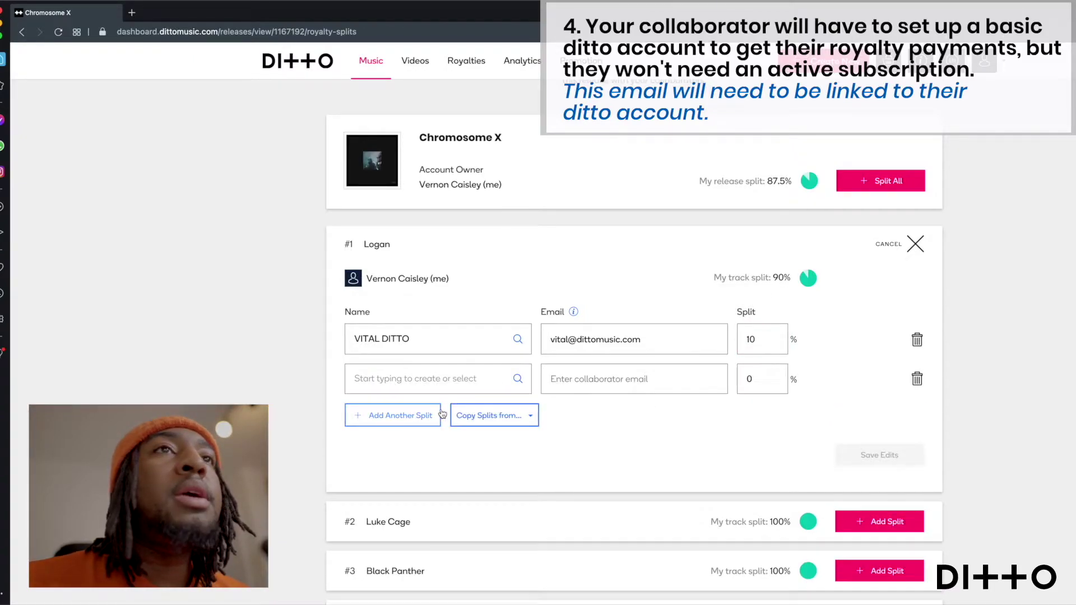
click(410, 377)
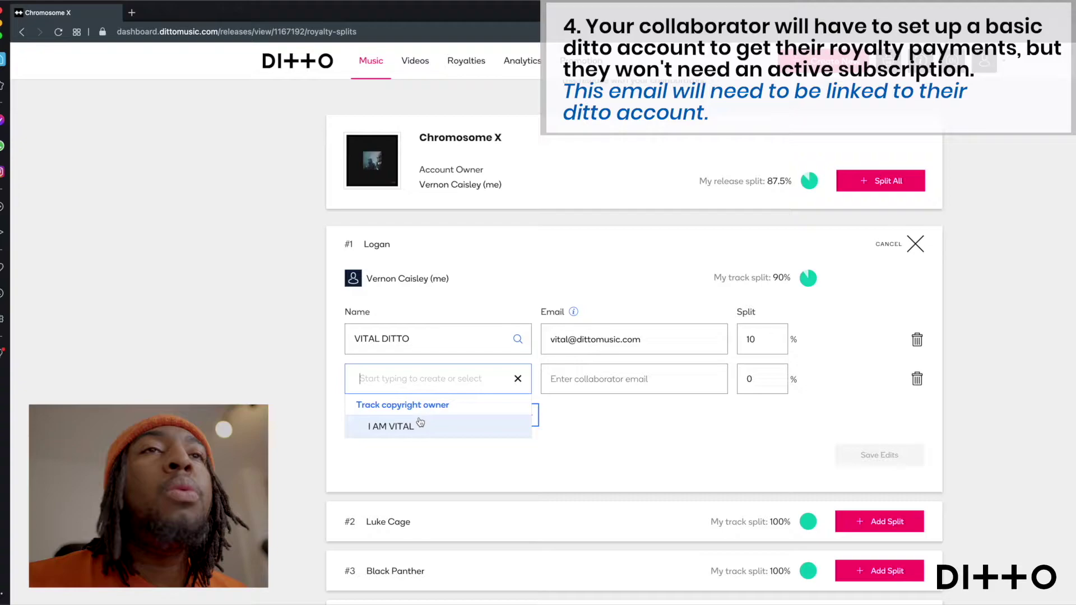
text(VITAL 2)
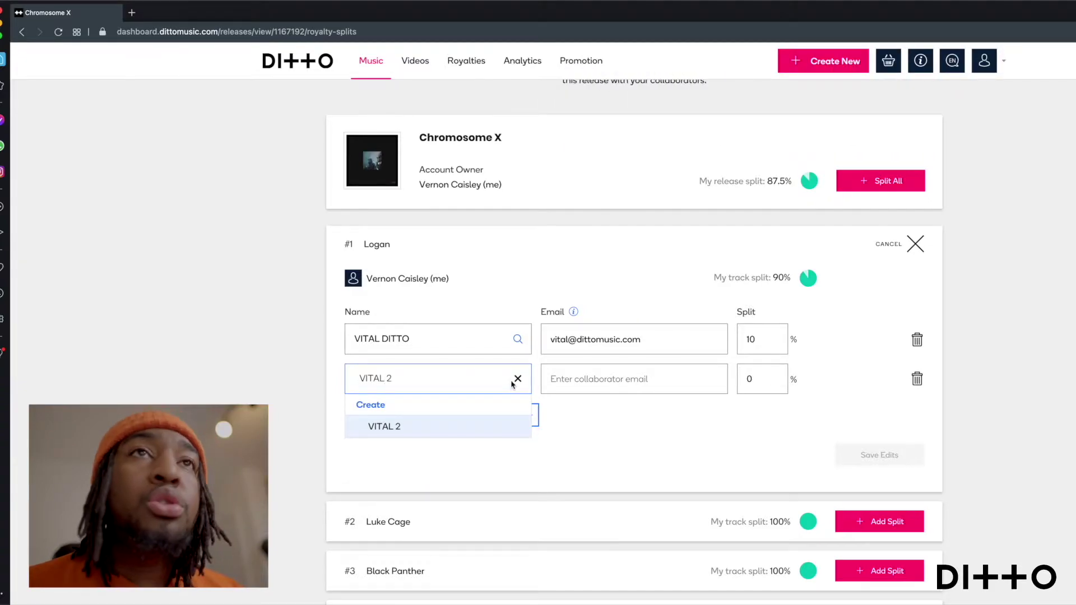
key(Return)
Step: Enter the new collaborator's e-mail address and set their share to 45.3%
click(720, 379)
key(Tab)
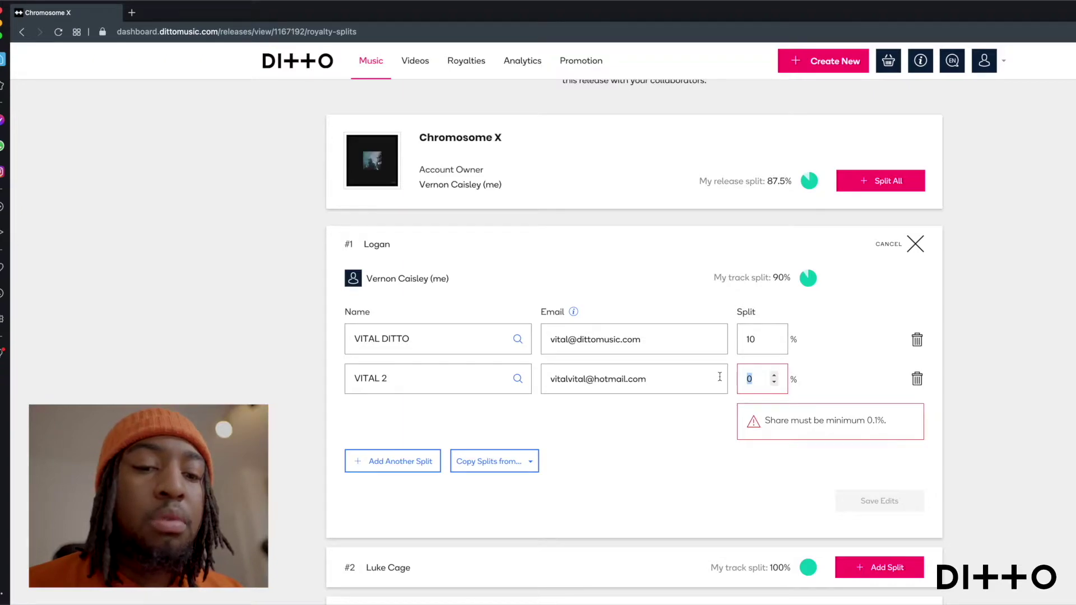
text(45)
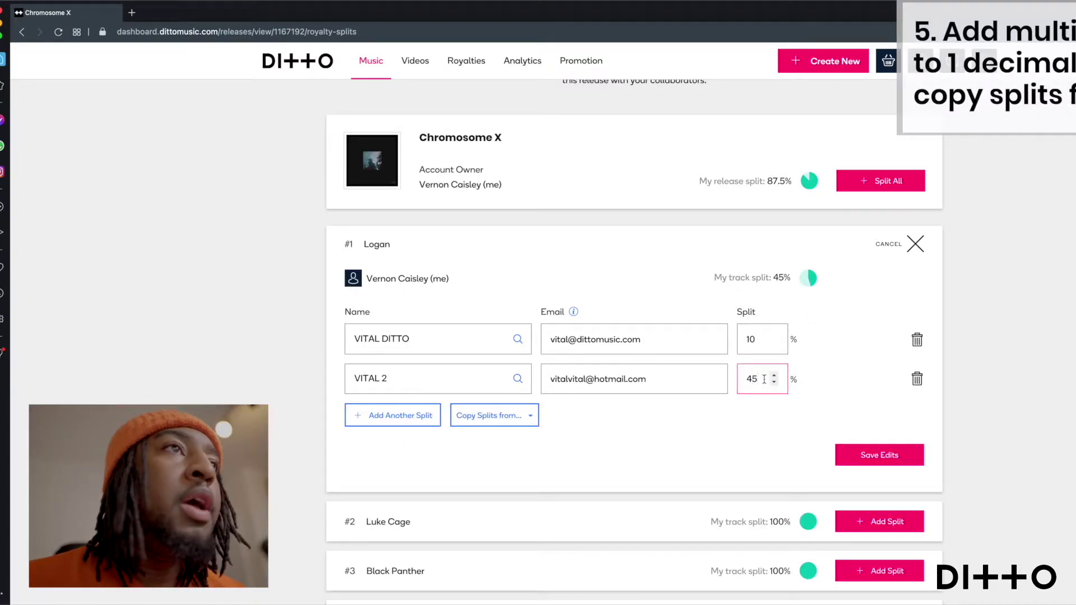
text(.2)
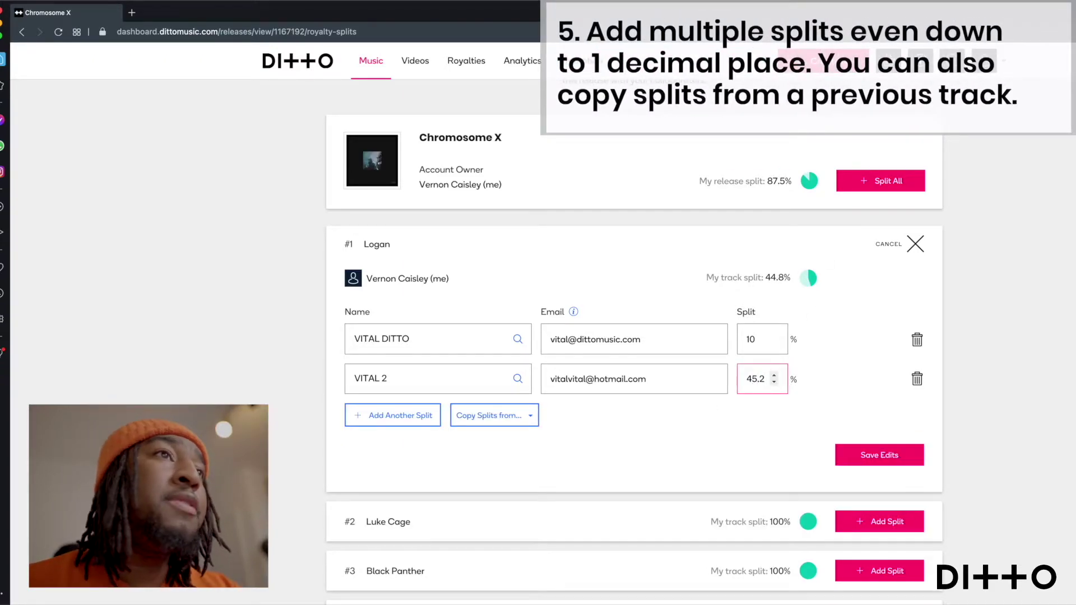
key(Up)
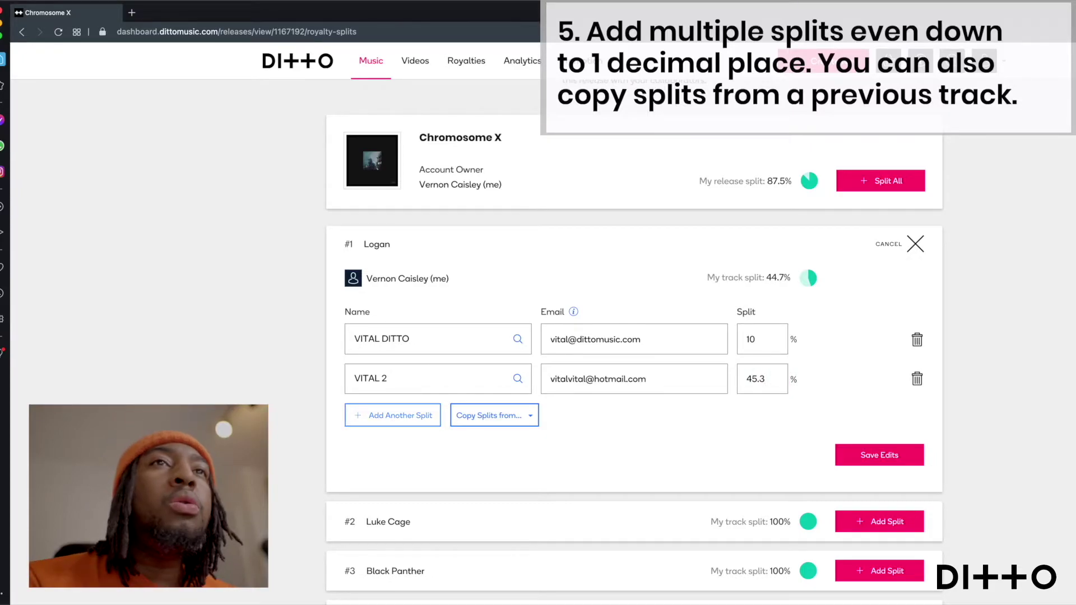
click(496, 416)
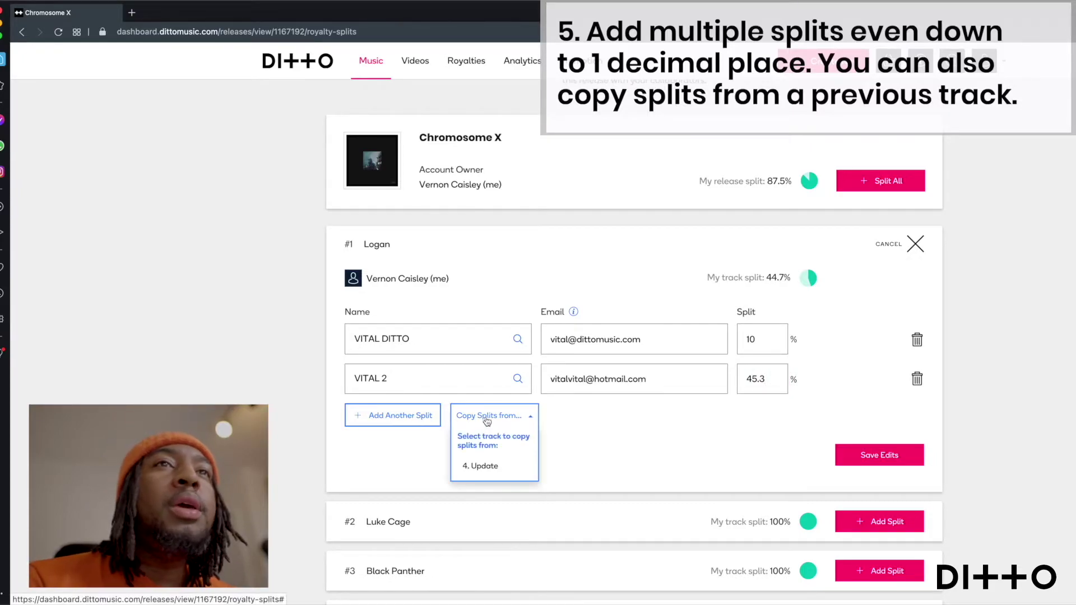
click(492, 472)
scroll(586, 441, down, 3)
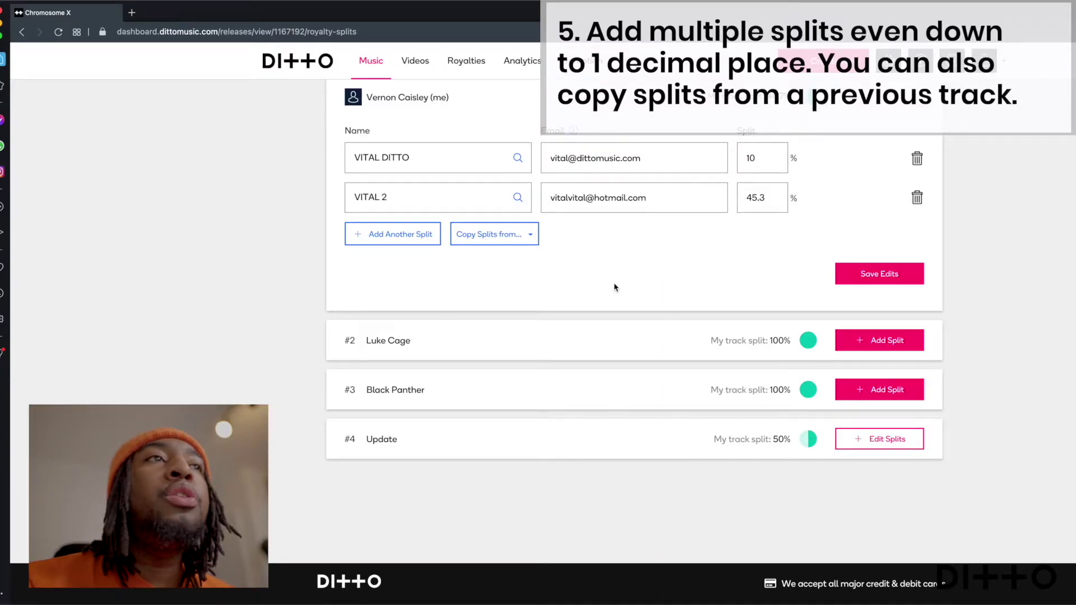
click(532, 235)
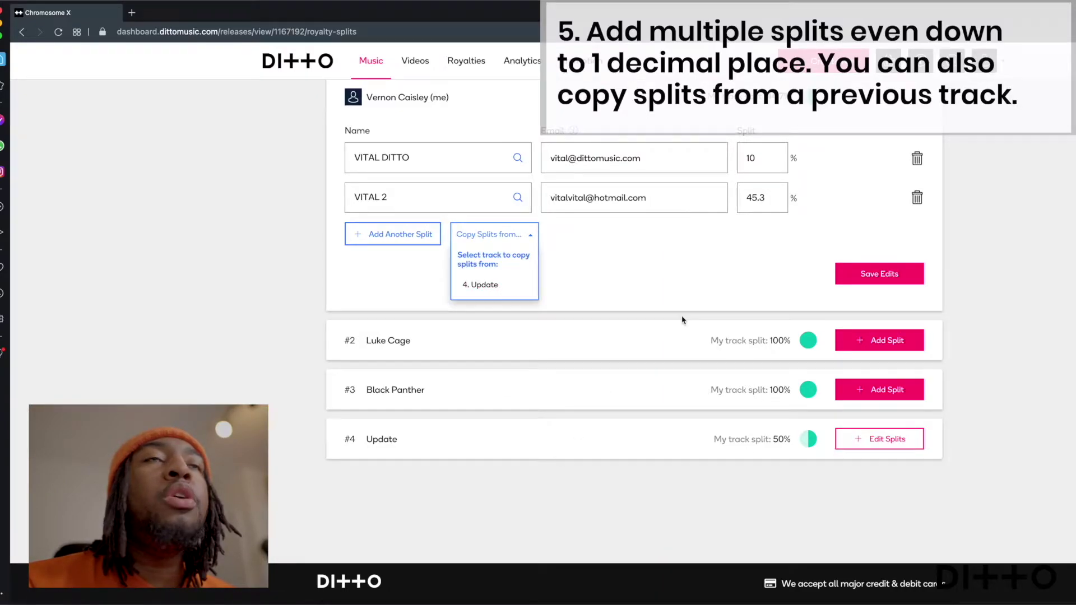
scroll(682, 319, up, 2)
click(566, 341)
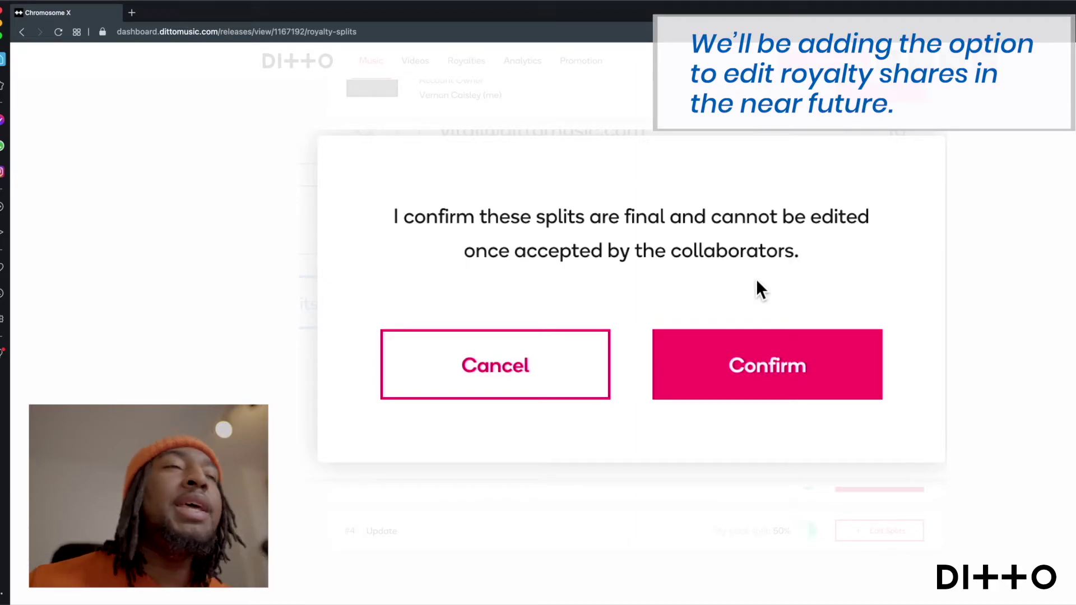
Step: Confirm that Logan's royalty splits are final
click(757, 362)
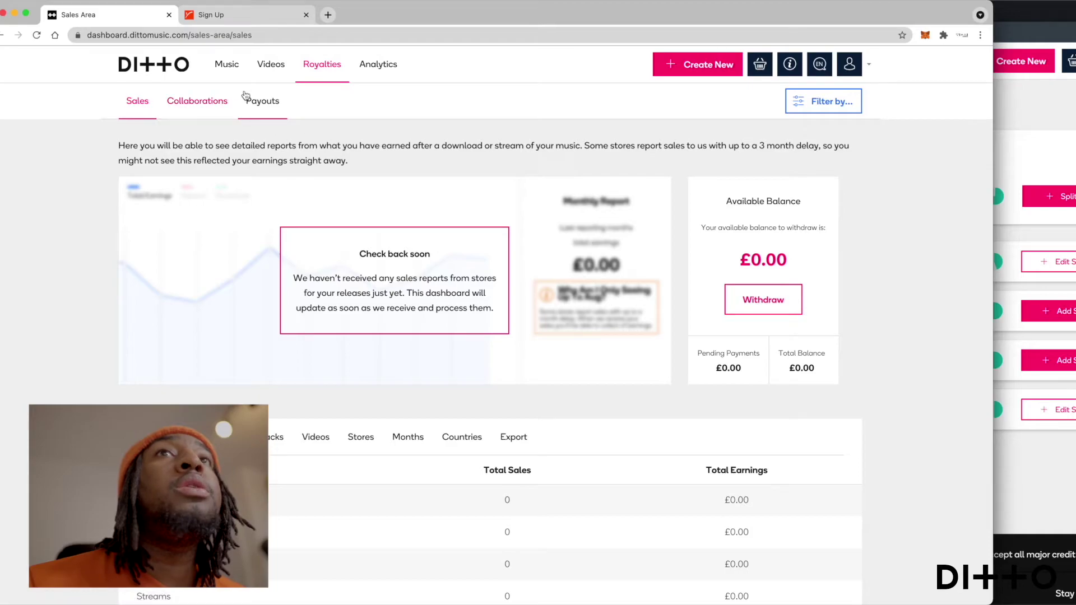
Step: As the collaborator, list collaborations awaiting approval and highlight Logan's 10% share
click(205, 101)
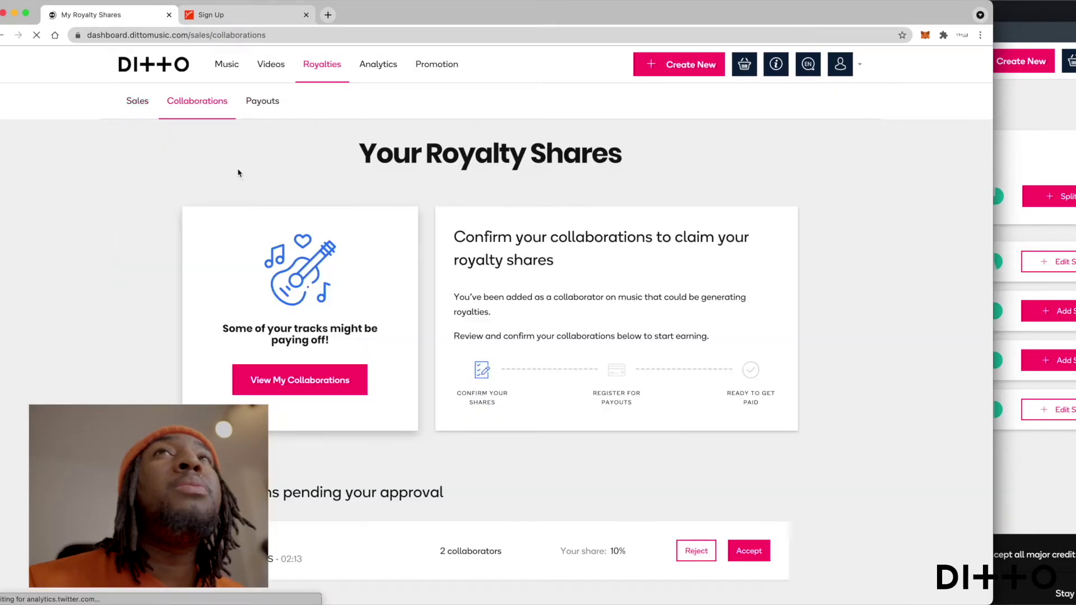
click(311, 392)
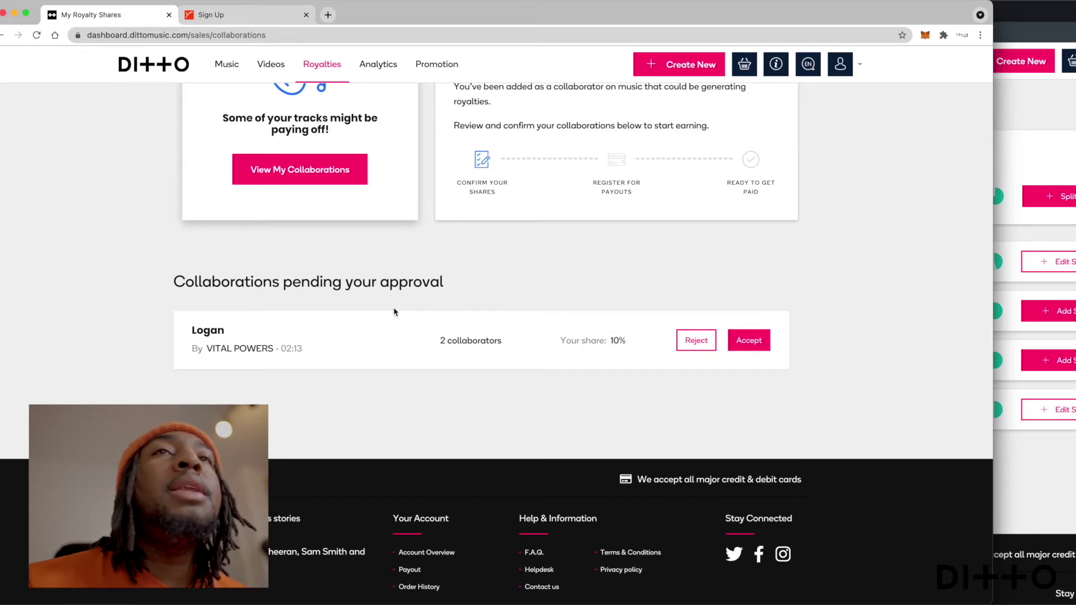
drag(629, 343, 558, 340)
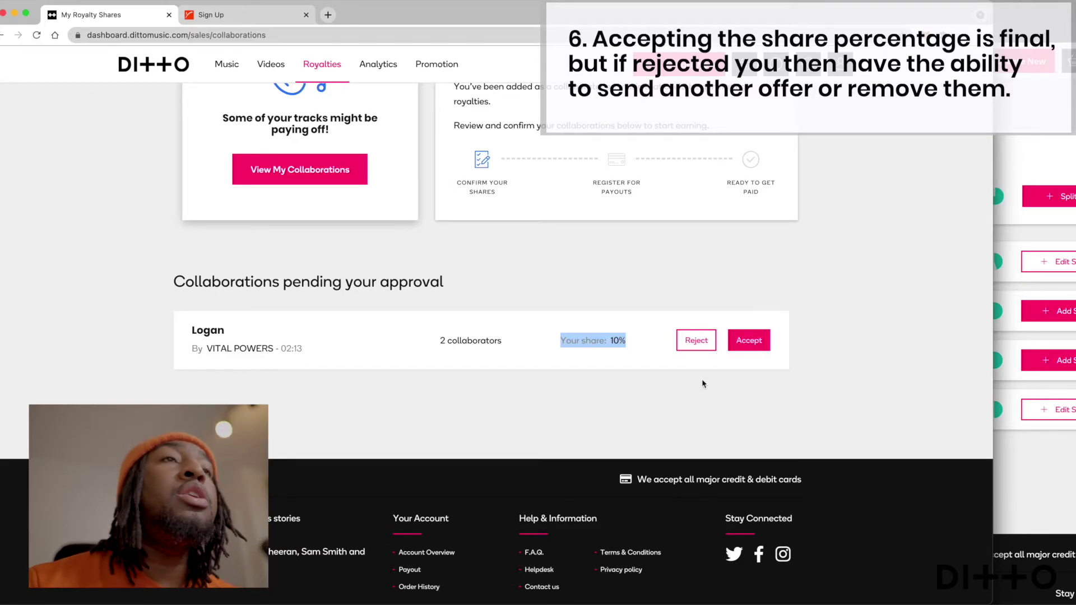
Step: Reject the 10% share on Logan and confirm the rejection
click(694, 341)
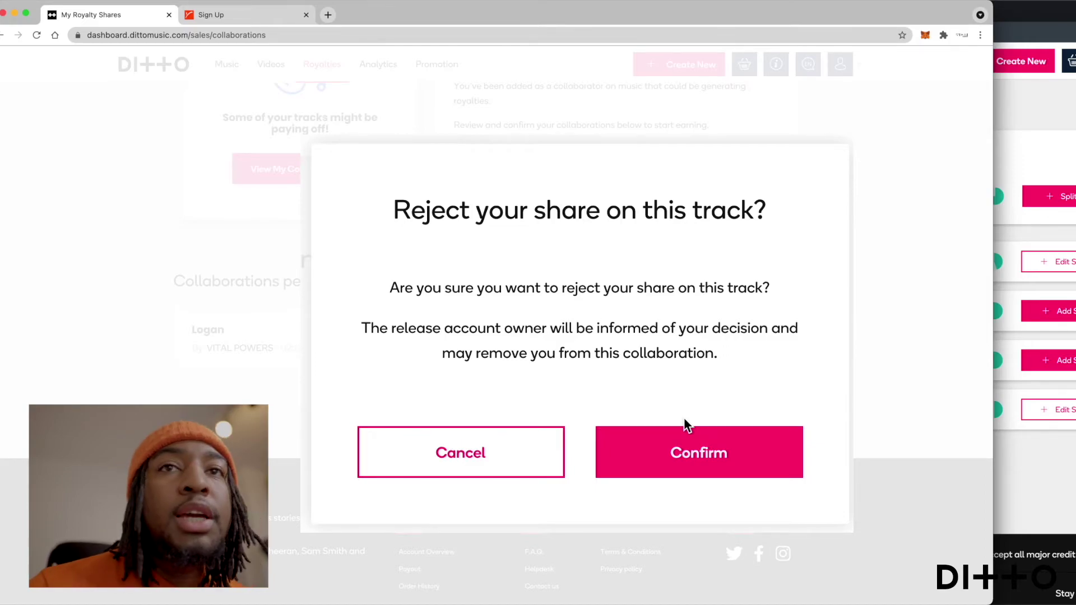
click(703, 457)
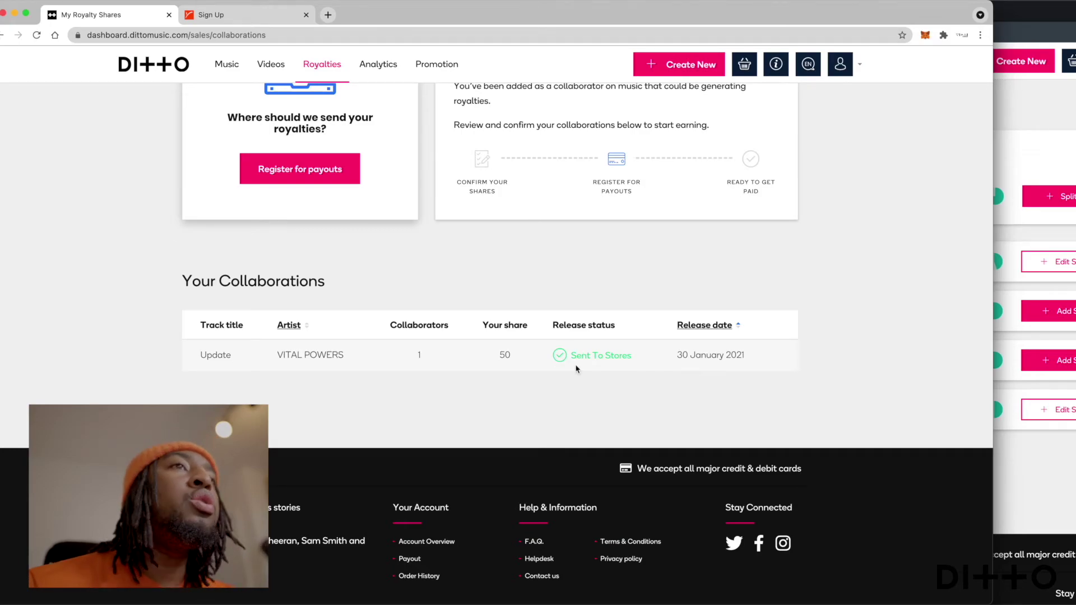
Step: Switch back to the owner's Chromosome X royalty splits window
scroll(671, 378, up, 1)
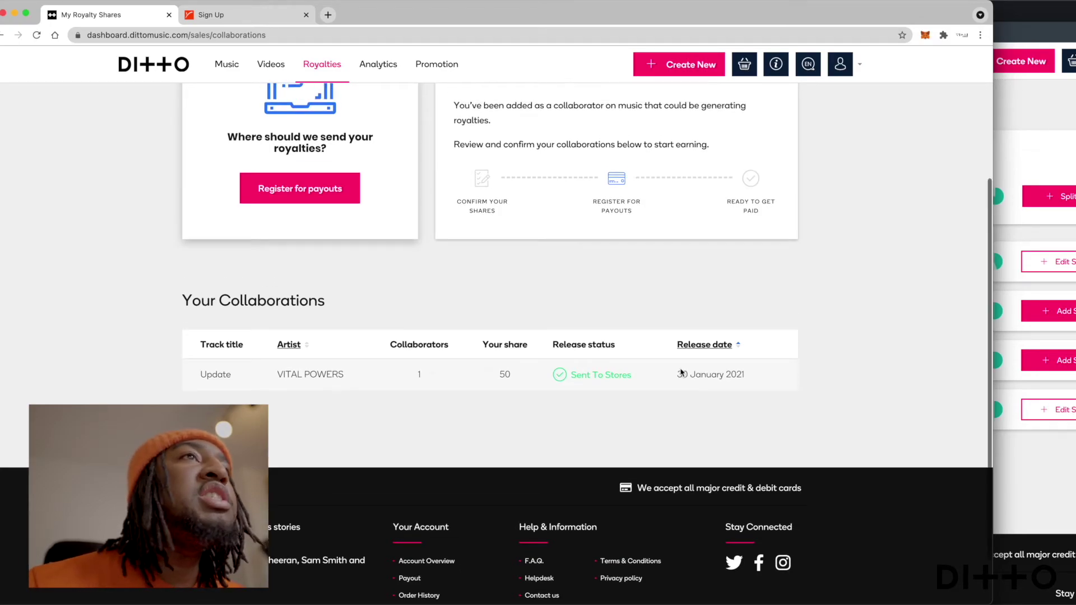
click(1048, 117)
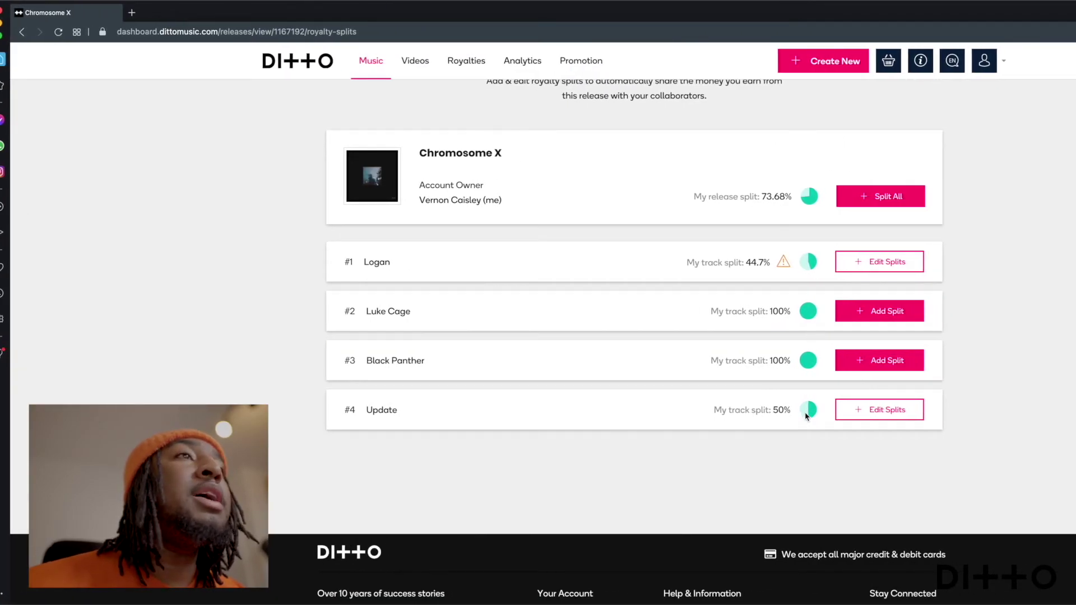
click(888, 409)
scroll(719, 424, down, 2)
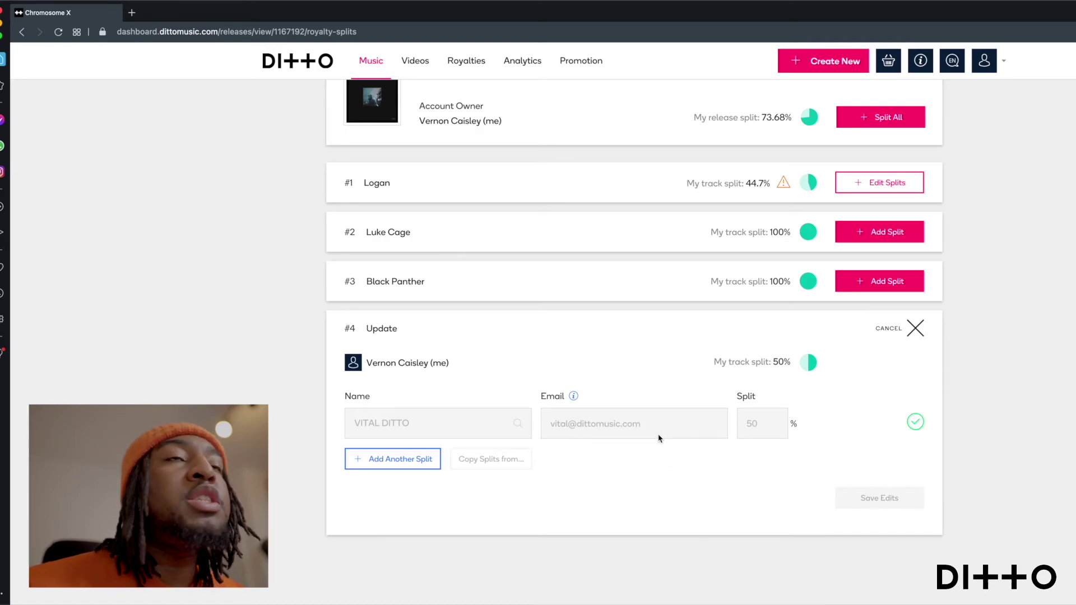
click(915, 329)
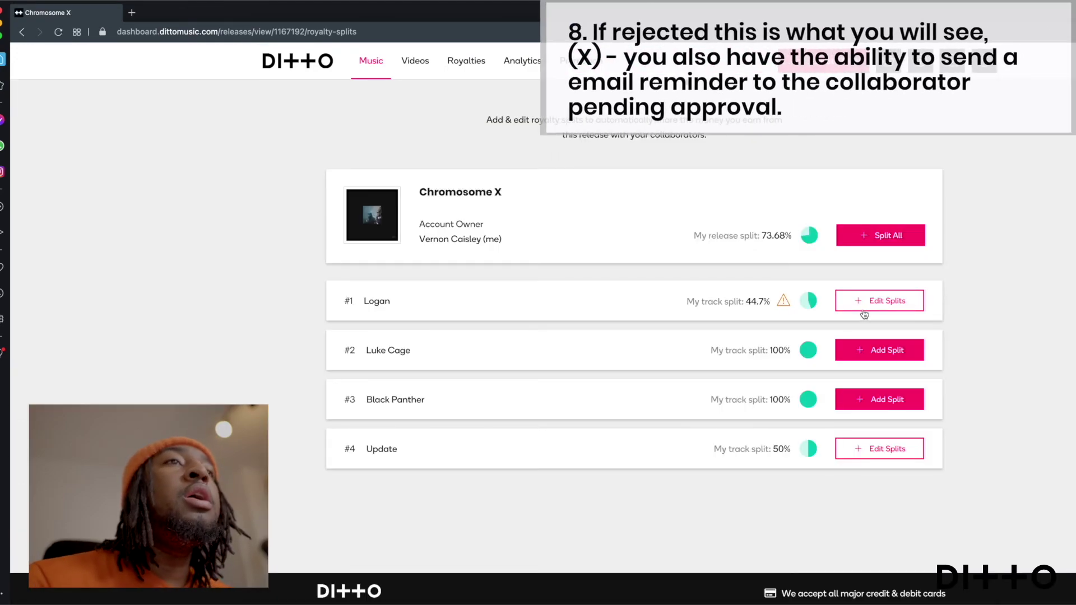
Step: Delete Logan's rejecting collaborator and resend the reminder e-mail to the pending one
click(872, 303)
mouse_move(700, 393)
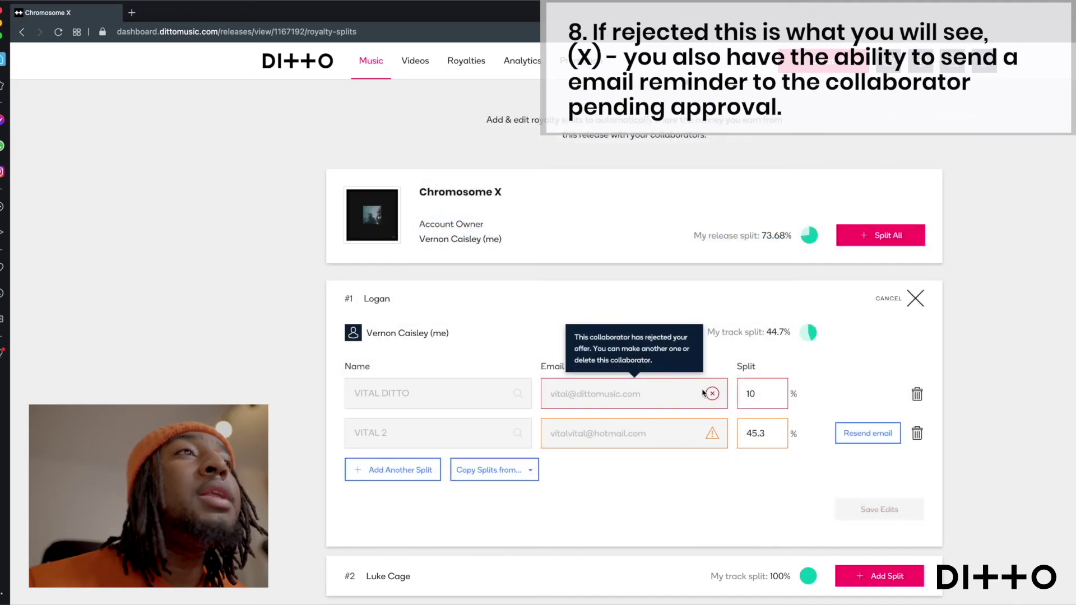
click(917, 394)
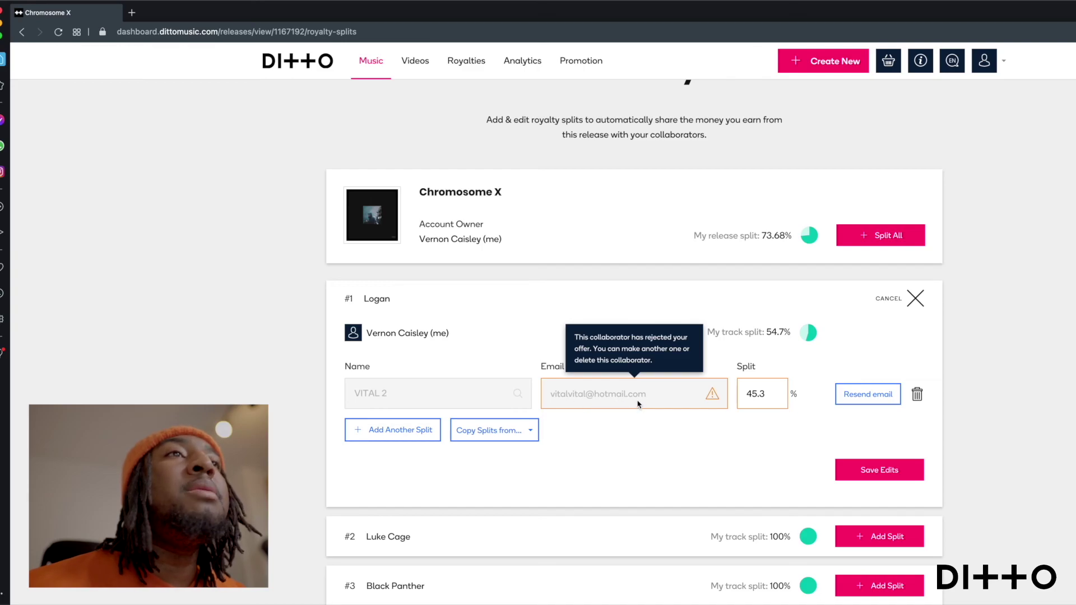
click(857, 395)
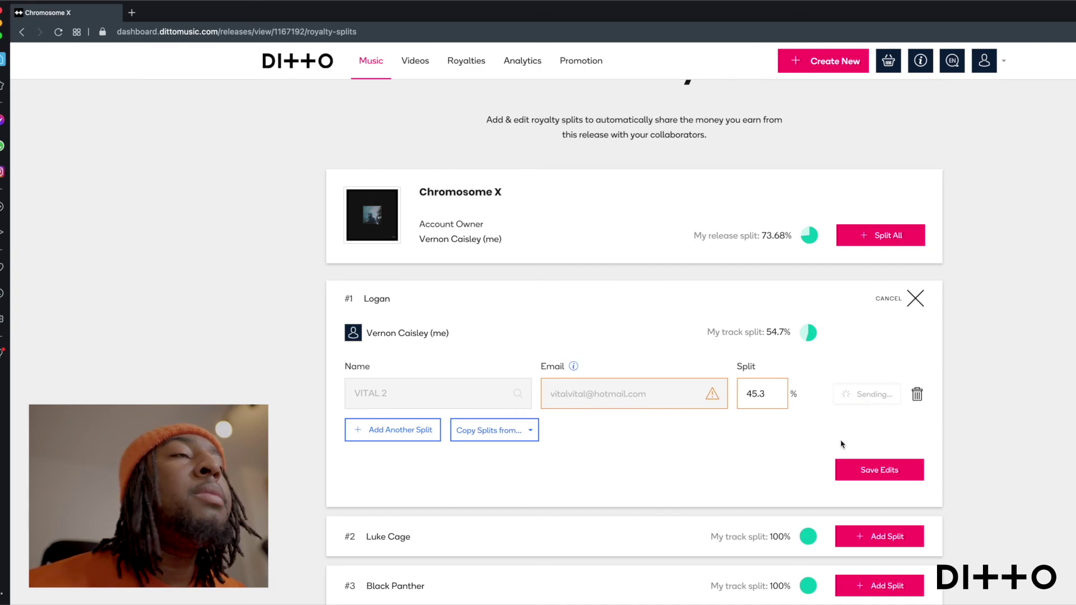